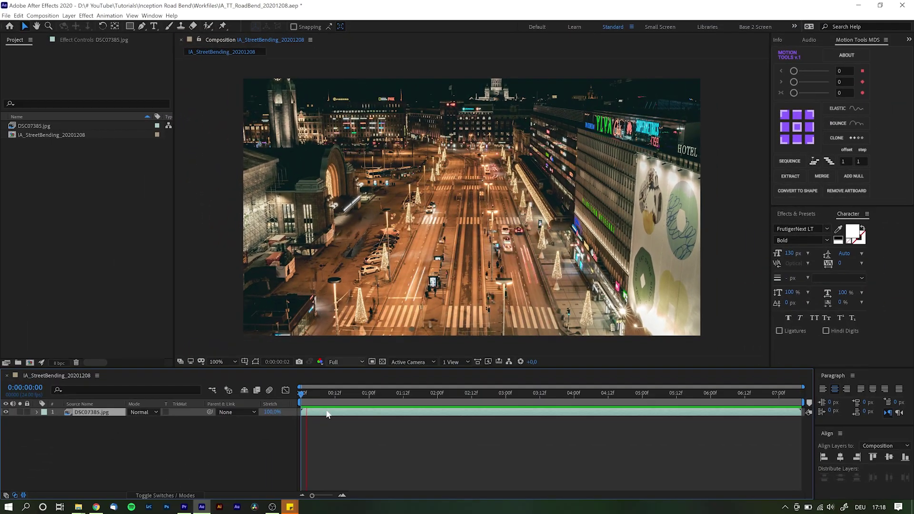
# Pre-compose the DSC07385.jpg layer into 'Base Clip' without opening the new composition.
pyautogui.click(93, 410)
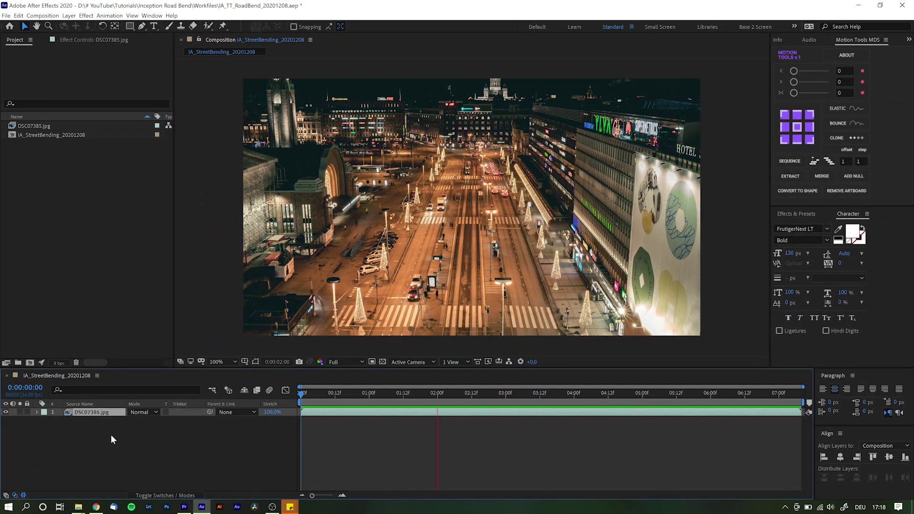
pyautogui.press('space')
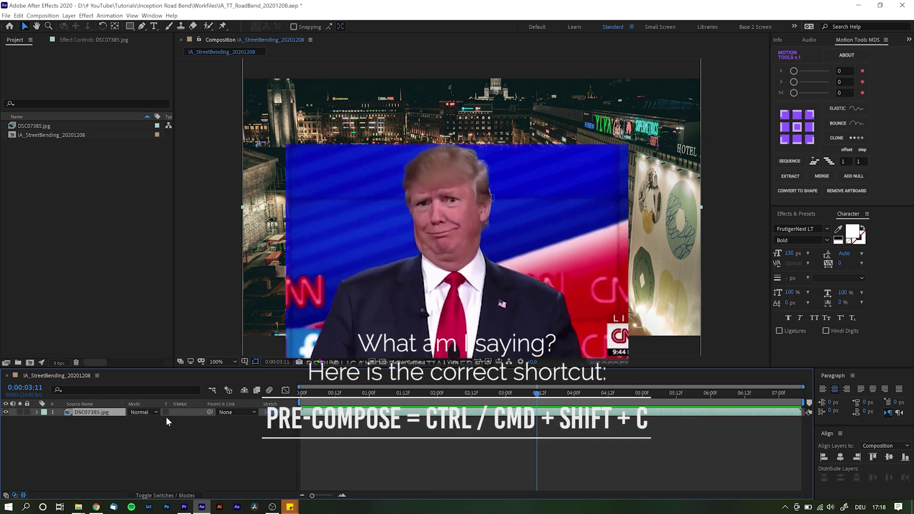
pyautogui.hotkey('ctrl', 'shift', 'c')
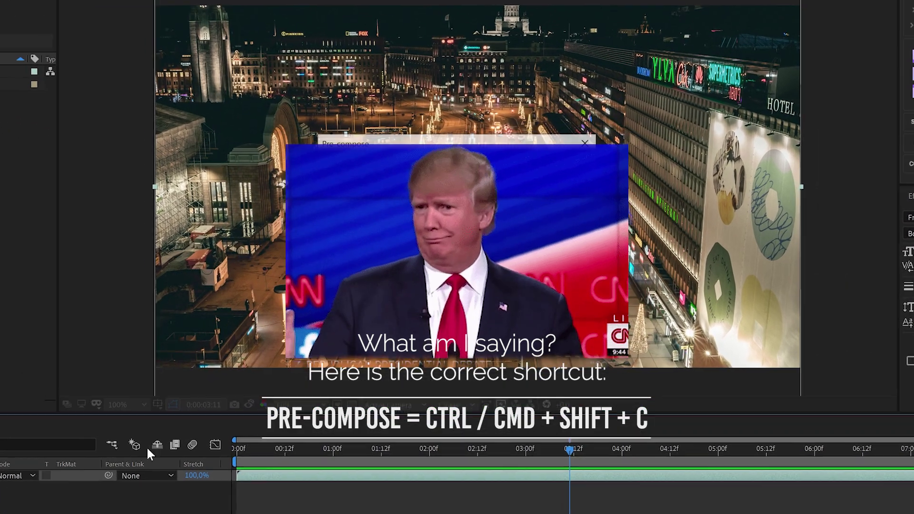
pyautogui.write('Base Clip')
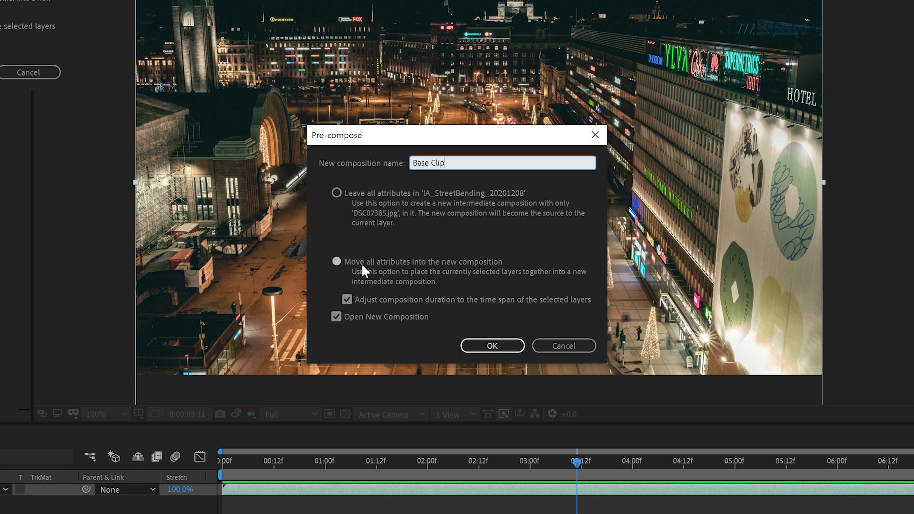
pyautogui.click(337, 317)
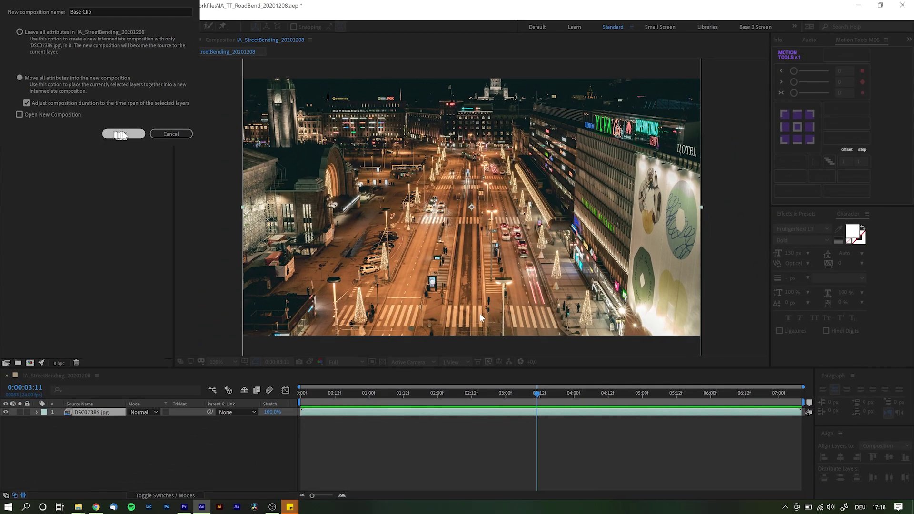
pyautogui.click(481, 347)
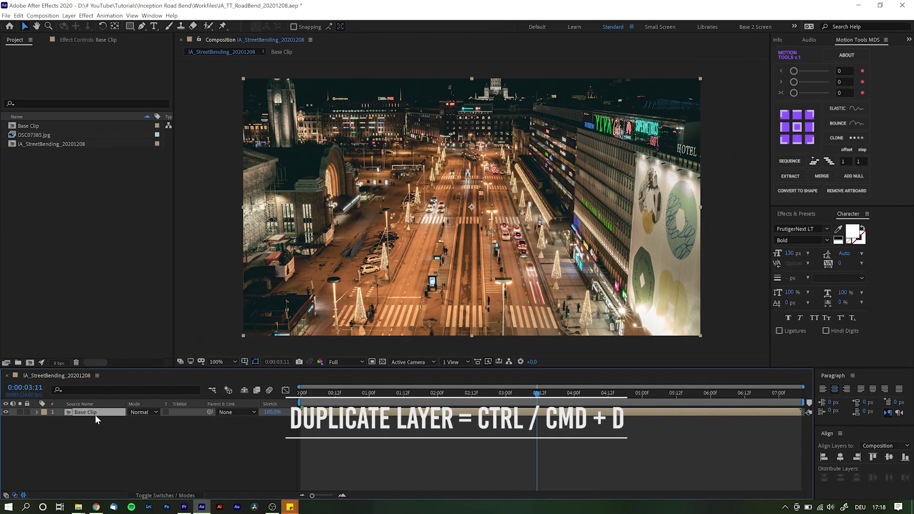
# Duplicate Base Clip and pre-compose the copy as 'Cropped', opening it for editing.
pyautogui.hotkey('ctrl', 'd')
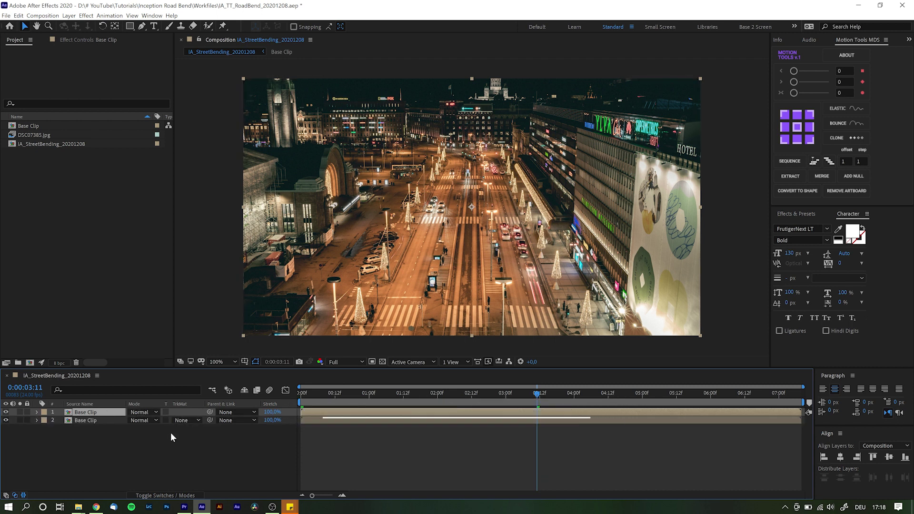
pyautogui.hotkey('ctrl', 'shift', 'c')
pyautogui.write('C')
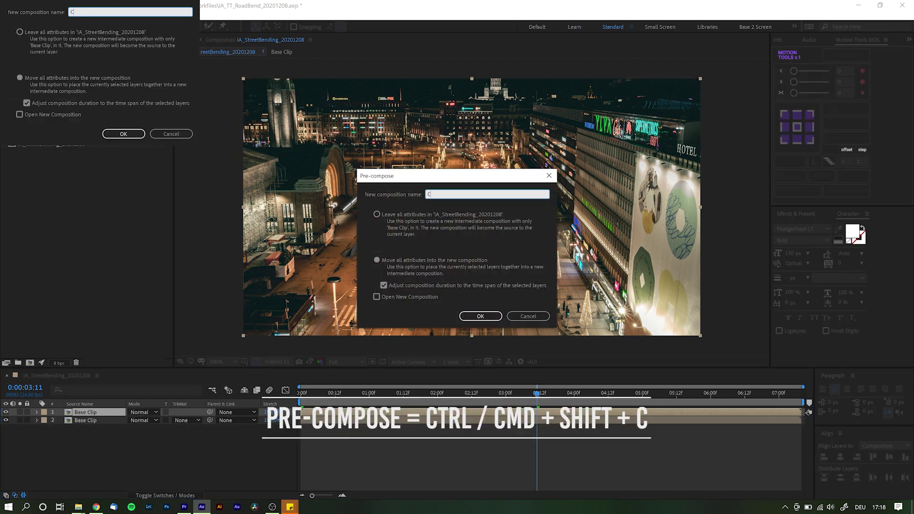
pyautogui.write('ropped')
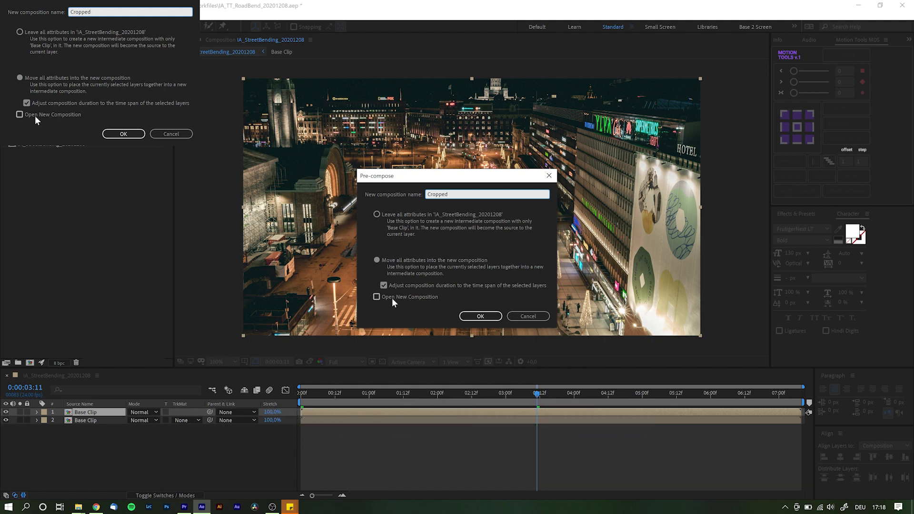
pyautogui.click(376, 298)
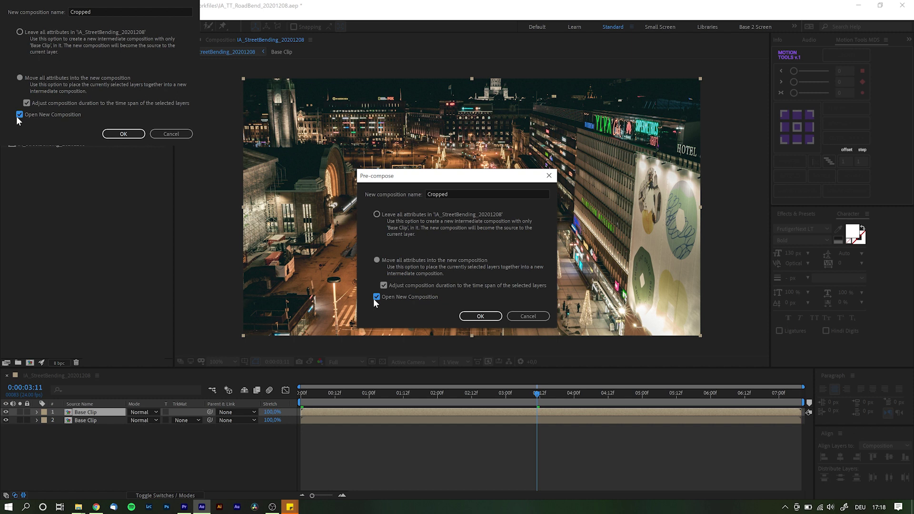
pyautogui.click(481, 317)
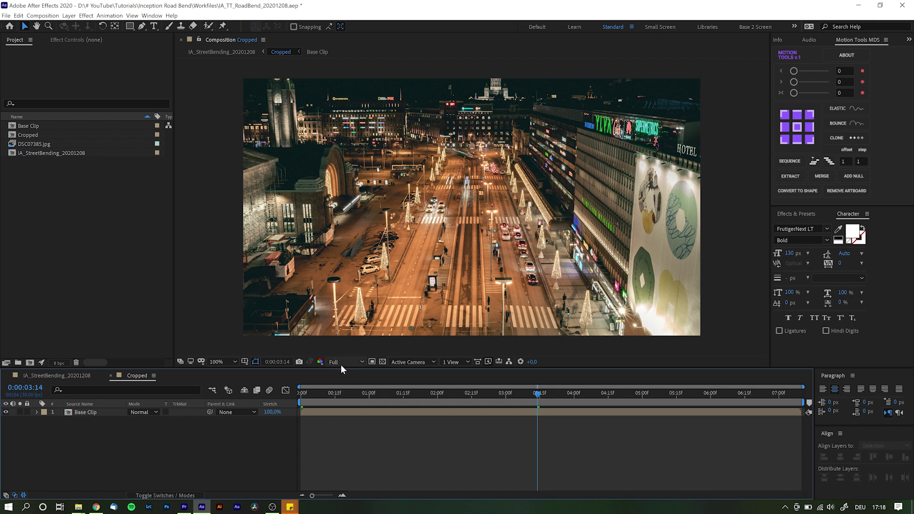
# Mark a region of interest over the bottom street strip and crop the comp to it.
pyautogui.click(373, 362)
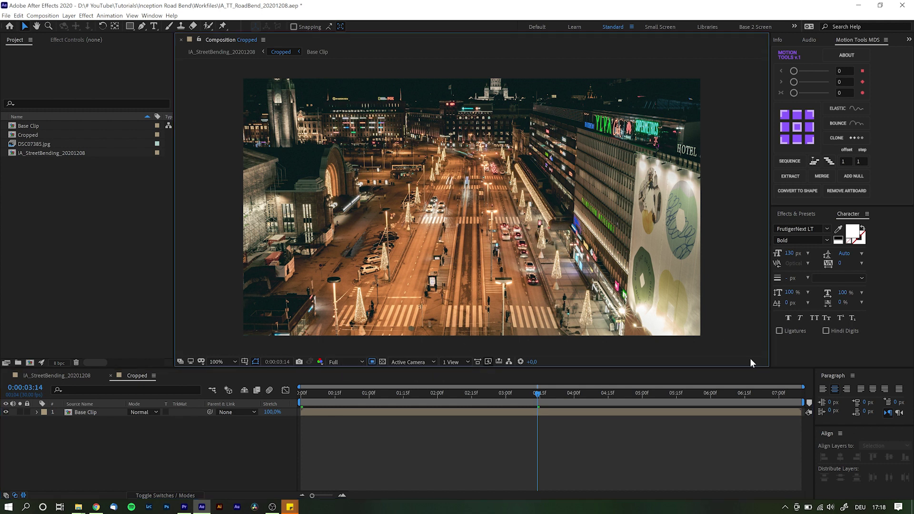
pyautogui.moveTo(708, 342); pyautogui.dragTo(221, 235)
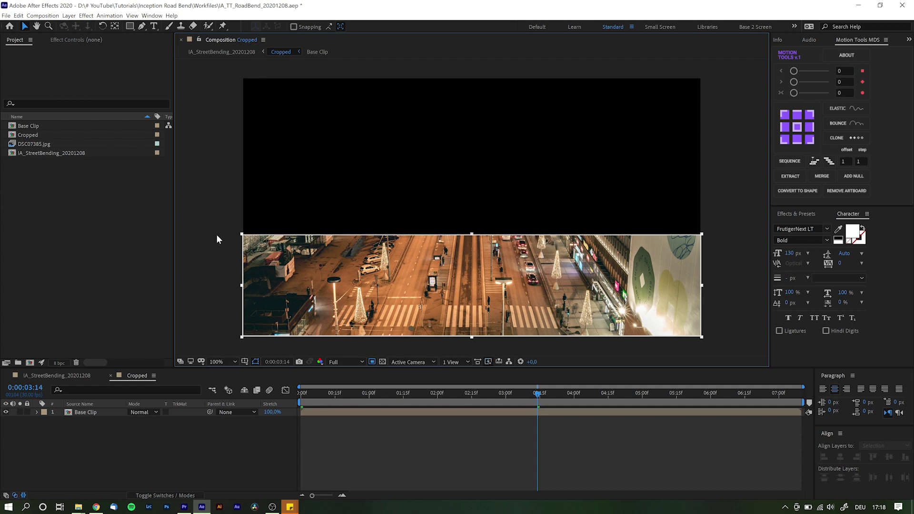
pyautogui.click(42, 15)
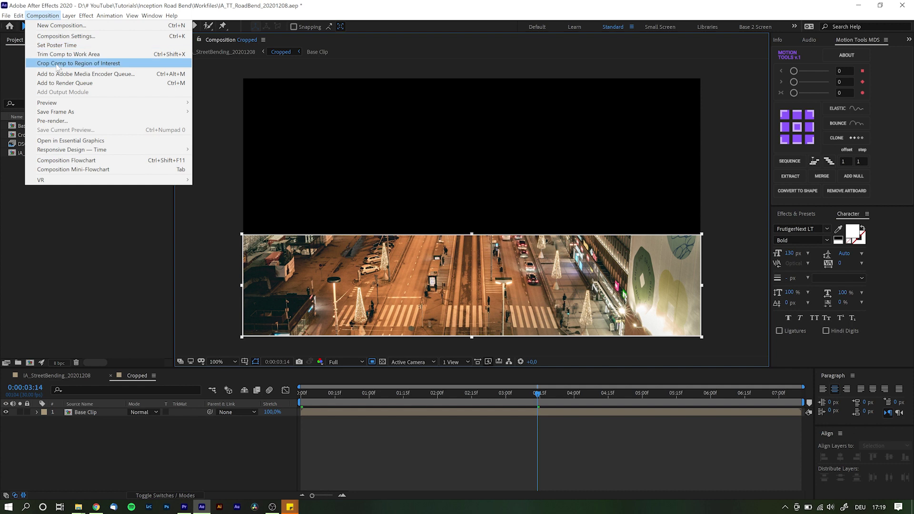
pyautogui.click(83, 66)
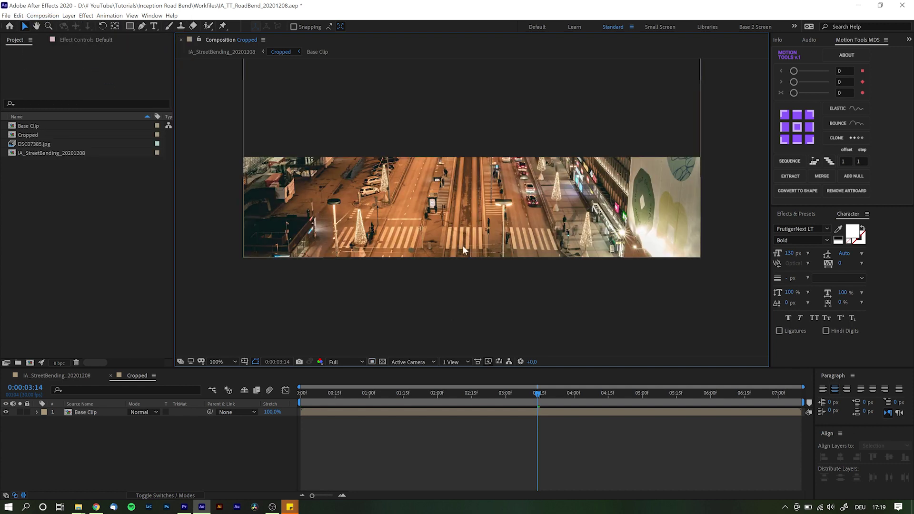
# Add Cropped to the IA_StreetBending_20201208 comp, aligned to the bottom edge.
pyautogui.click(74, 375)
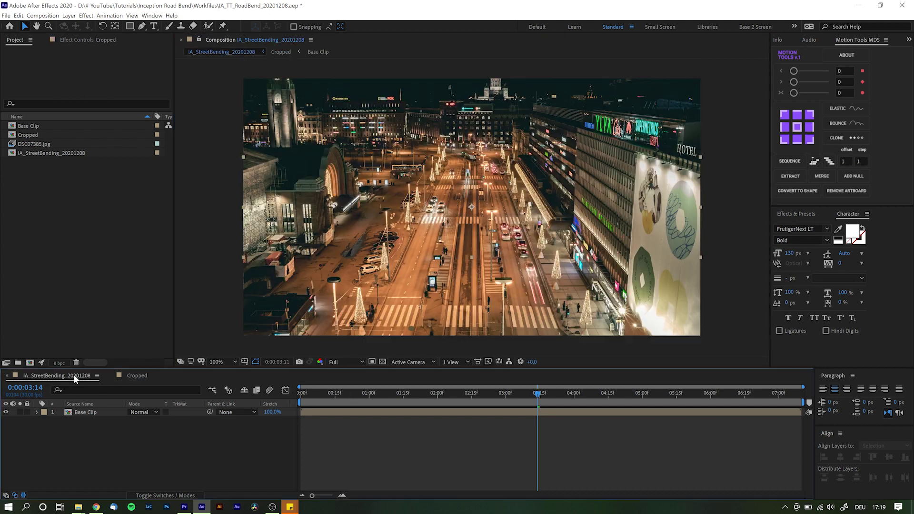
pyautogui.moveTo(27, 135); pyautogui.dragTo(91, 414)
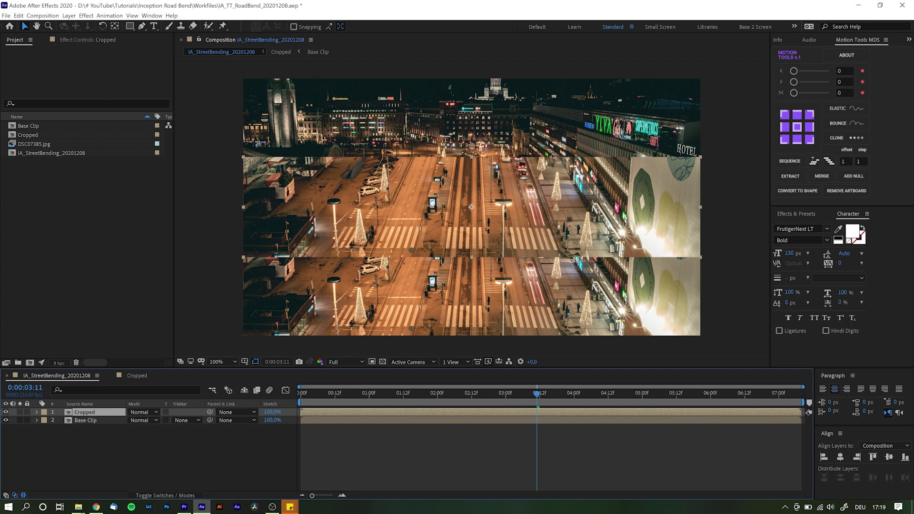
pyautogui.click(905, 457)
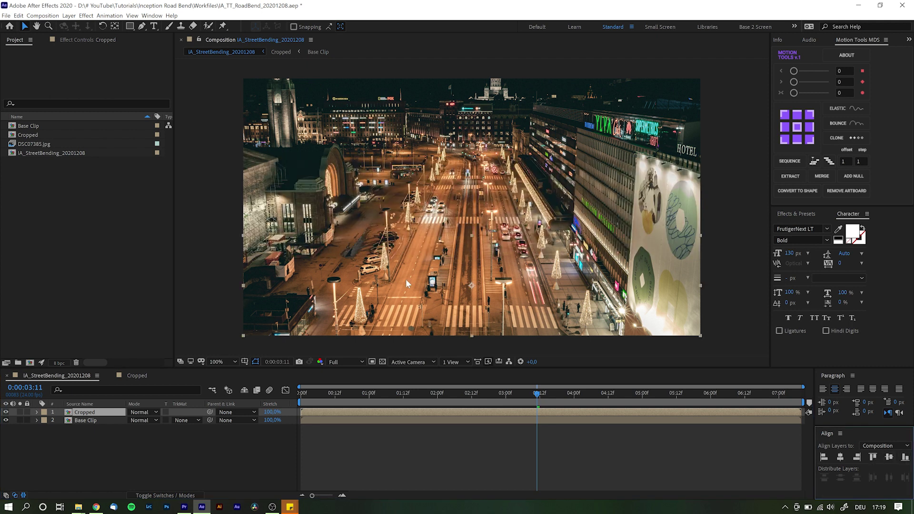
# Apply the Corner Pin effect to the Cropped layer via quick search.
pyautogui.hotkey('ctrl', 'space')
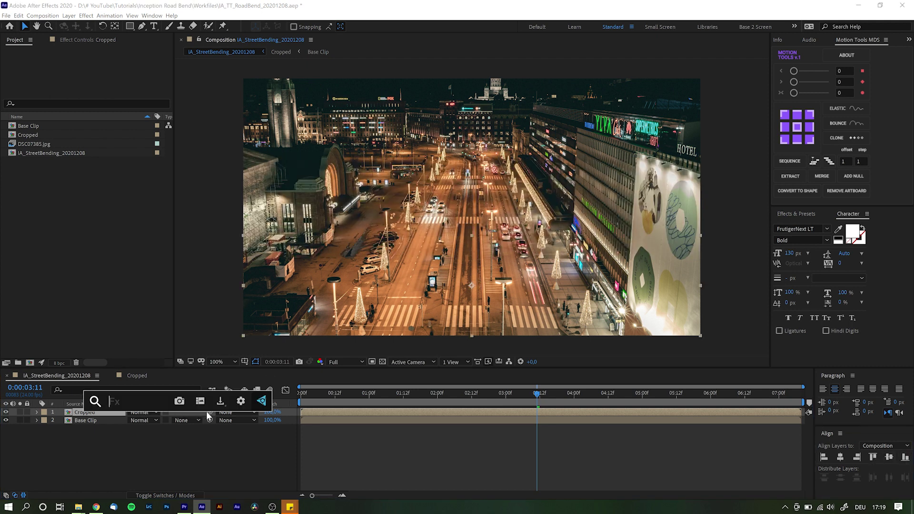
pyautogui.write('corner')
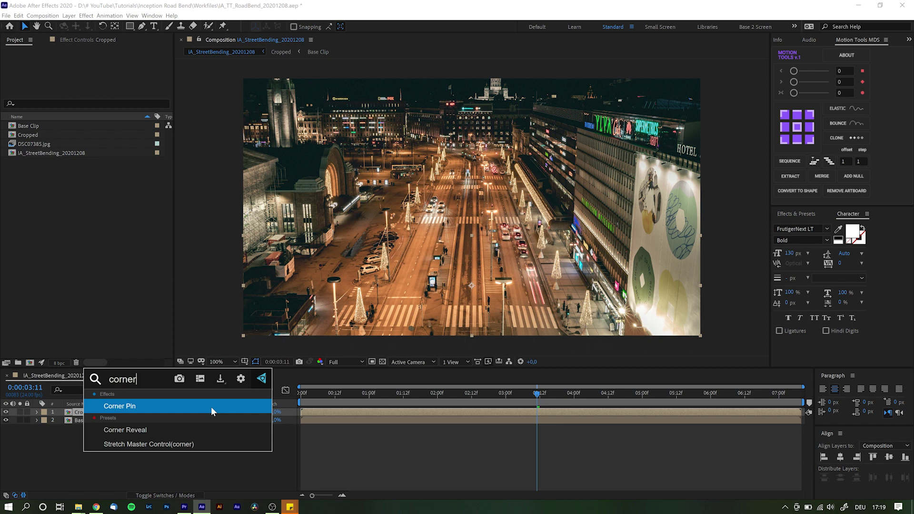
pyautogui.click(179, 407)
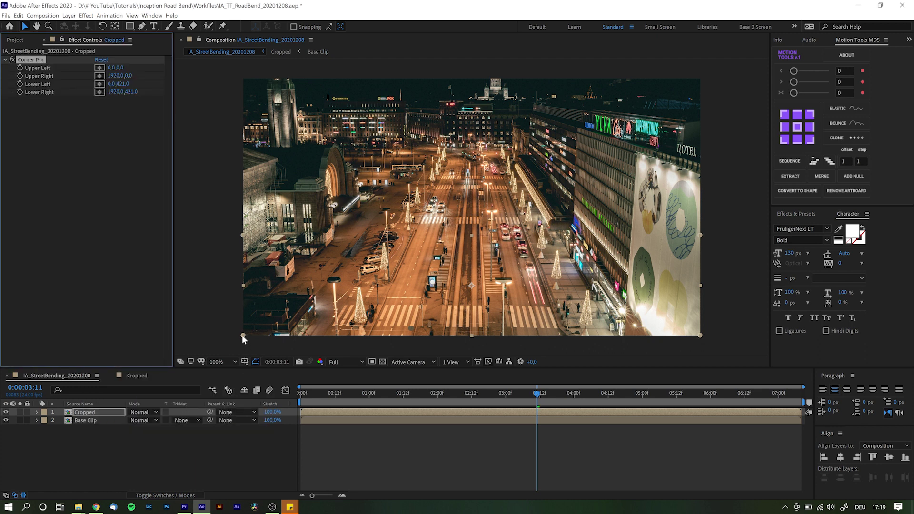
# Move the Corner Pin Lower Left corner inward to about 358,421.
pyautogui.moveTo(243, 336); pyautogui.dragTo(376, 315)
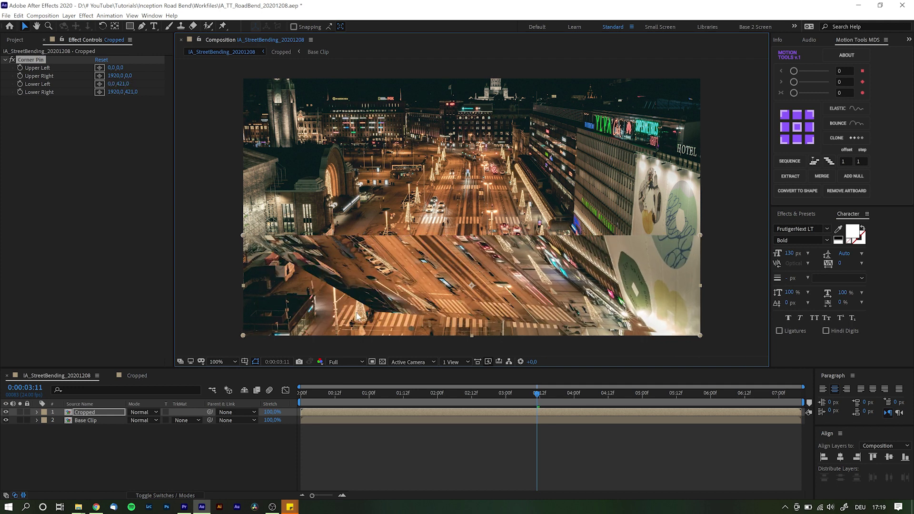
pyautogui.hotkey('ctrl', 'z')
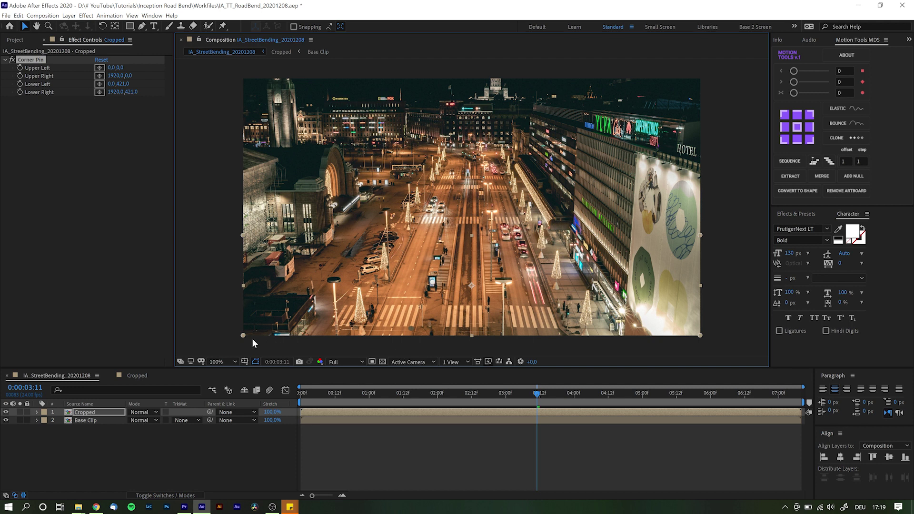
pyautogui.moveTo(250, 336); pyautogui.dragTo(326, 329)
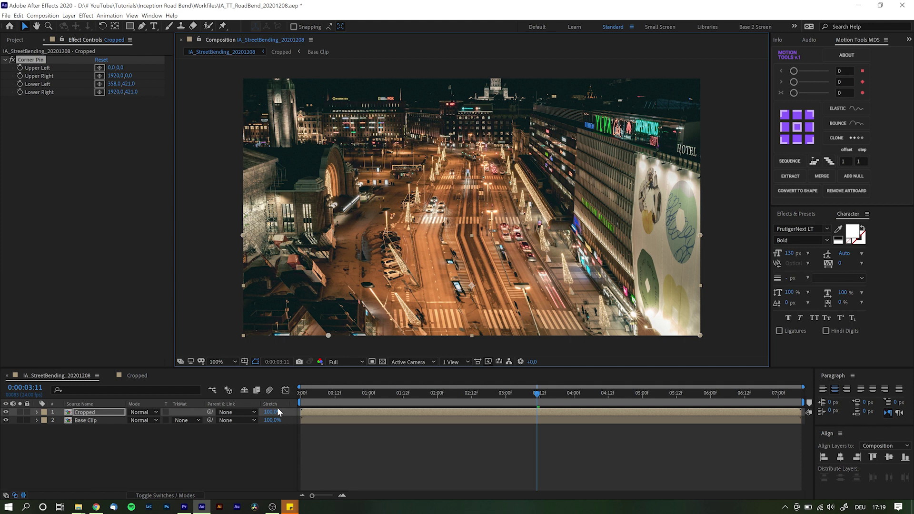
# Show rulers and place vertical guides near x 871 and x 1116.
pyautogui.hotkey('ctrl', 'r')
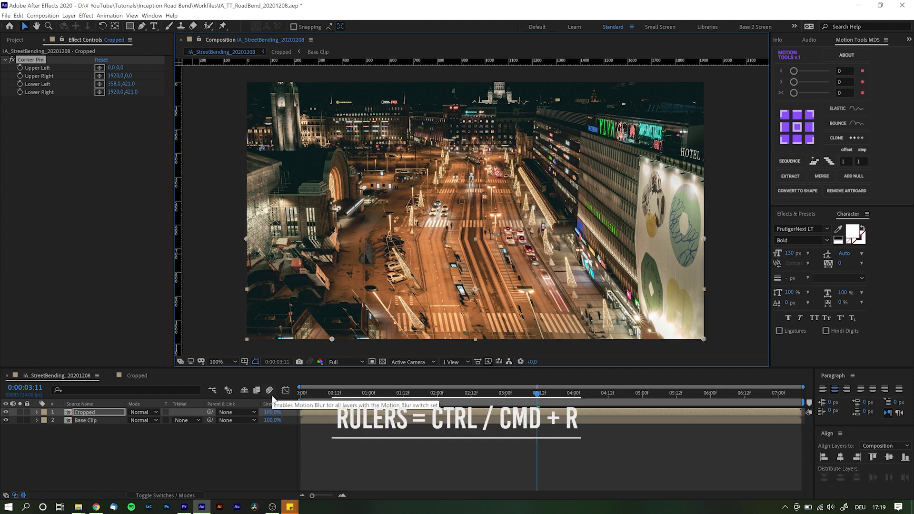
pyautogui.moveTo(179, 193); pyautogui.dragTo(416, 193)
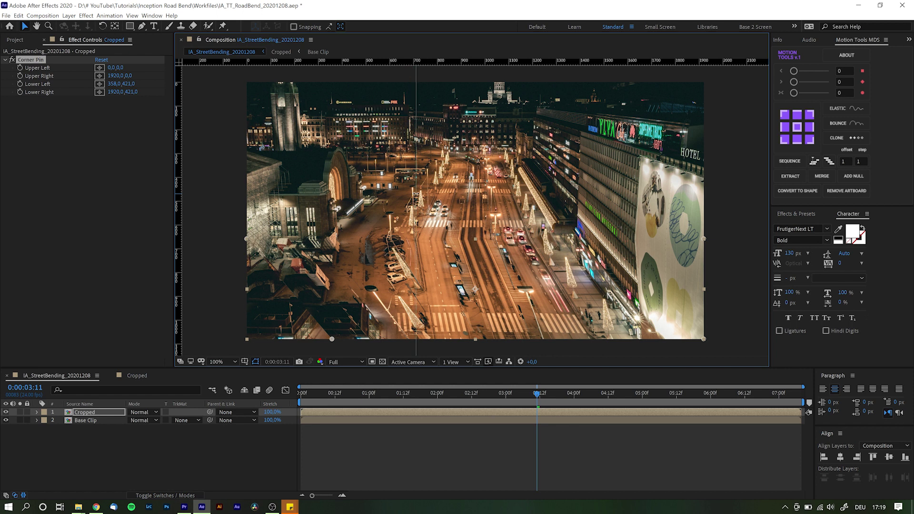
pyautogui.moveTo(179, 187); pyautogui.dragTo(530, 195)
# Pinch the bottom corner pins inward to Lower Left 409,421 and Lower Right 1518,421.
pyautogui.moveTo(704, 340); pyautogui.dragTo(606, 348)
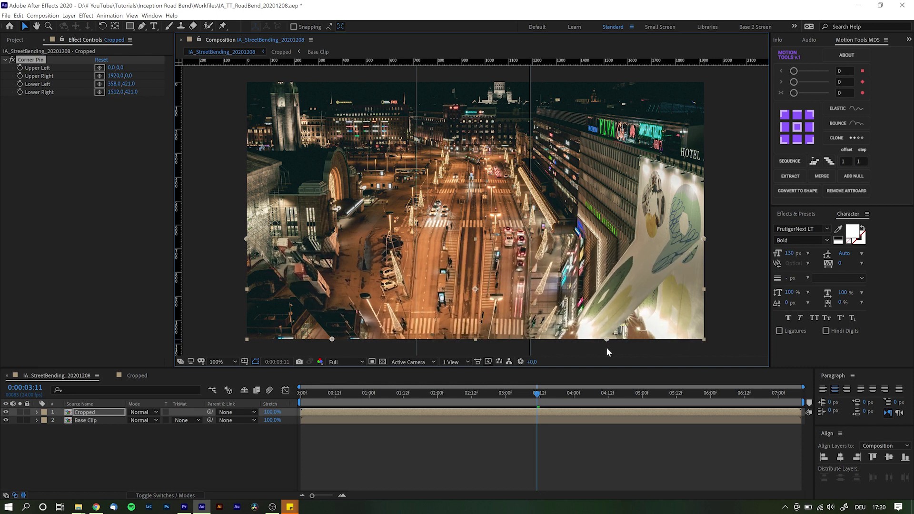
pyautogui.moveTo(333, 339); pyautogui.dragTo(345, 339)
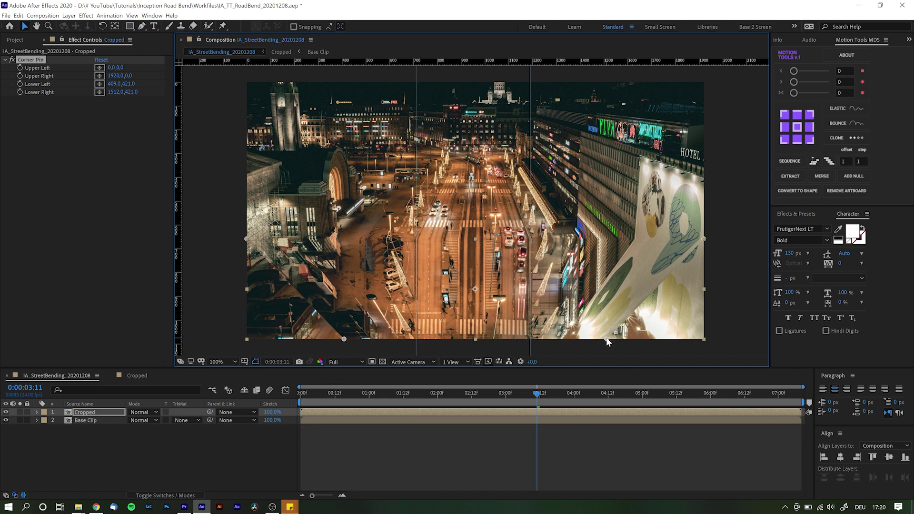
pyautogui.moveTo(607, 339); pyautogui.dragTo(608, 339)
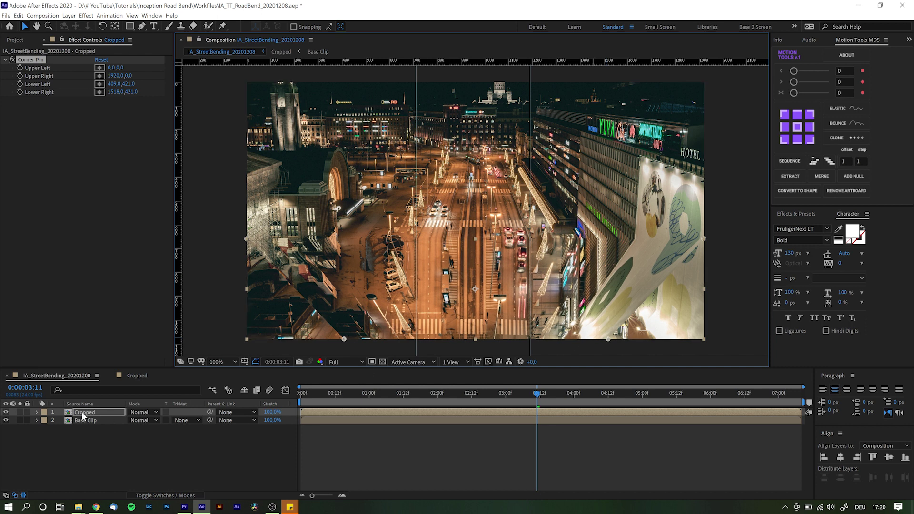
# Add an adjustment layer with Curves pulled down to darken the image.
pyautogui.hotkey('ctrl', 'alt', 'y')
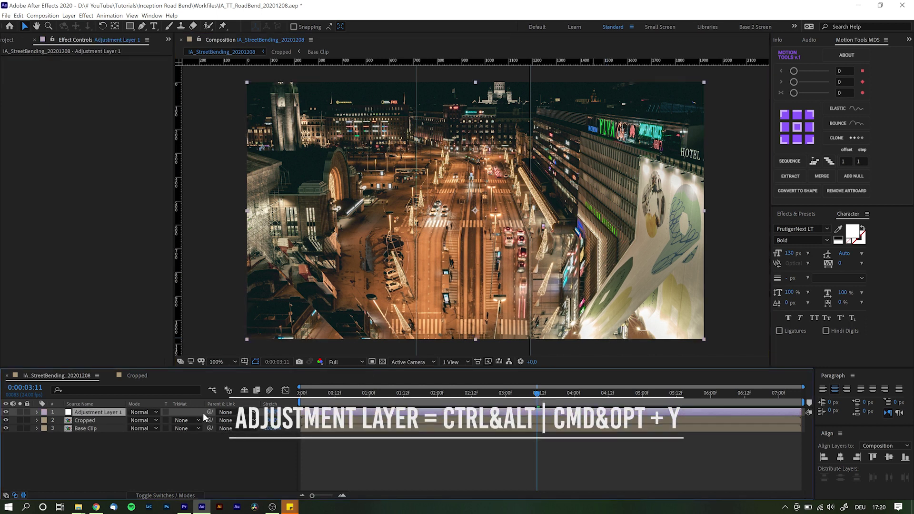
pyautogui.press('r')
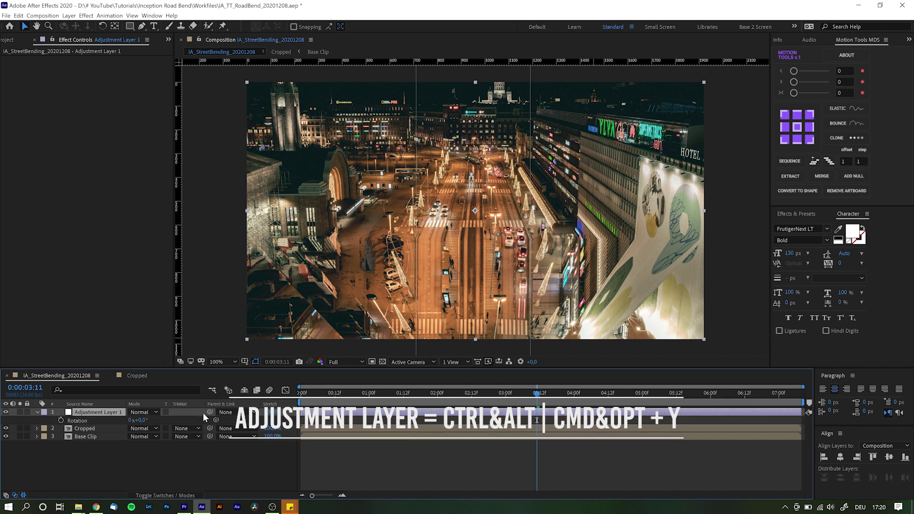
pyautogui.hotkey('ctrl', 'space')
pyautogui.write('cu')
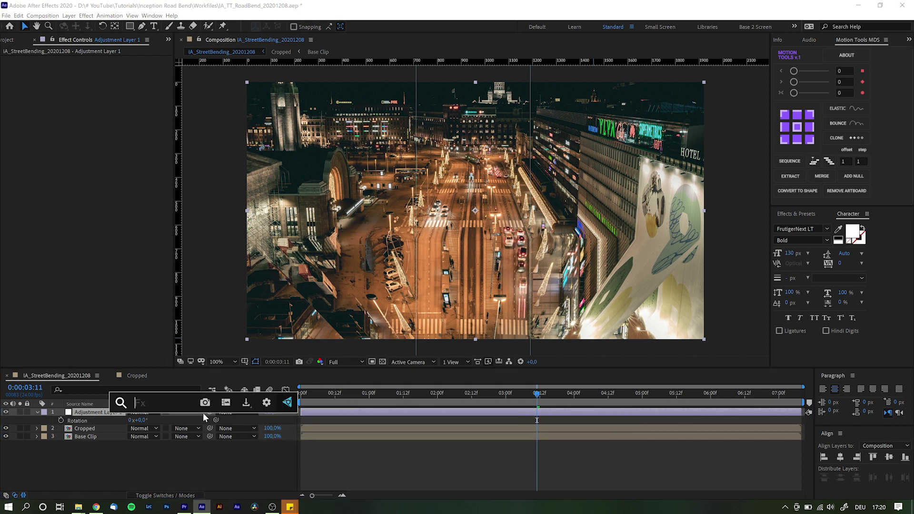
pyautogui.write('rve')
pyautogui.press('Return')
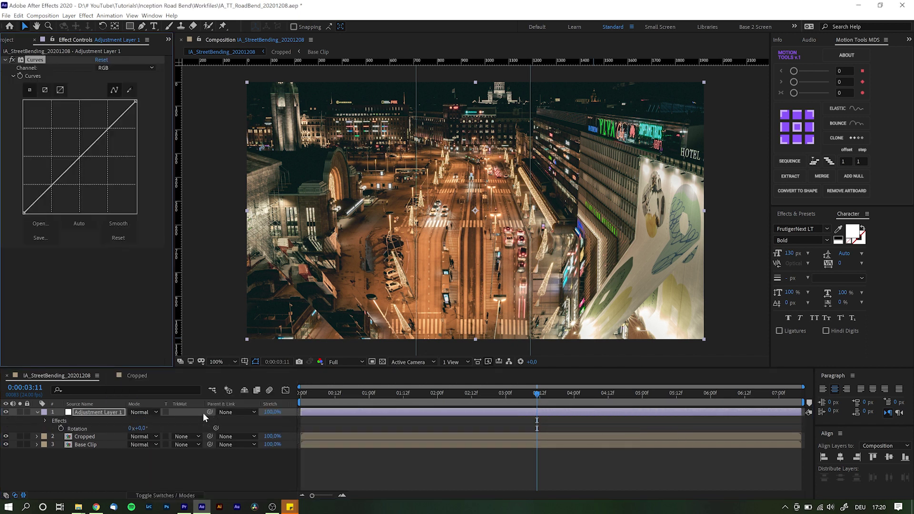
pyautogui.moveTo(85, 161); pyautogui.dragTo(84, 165)
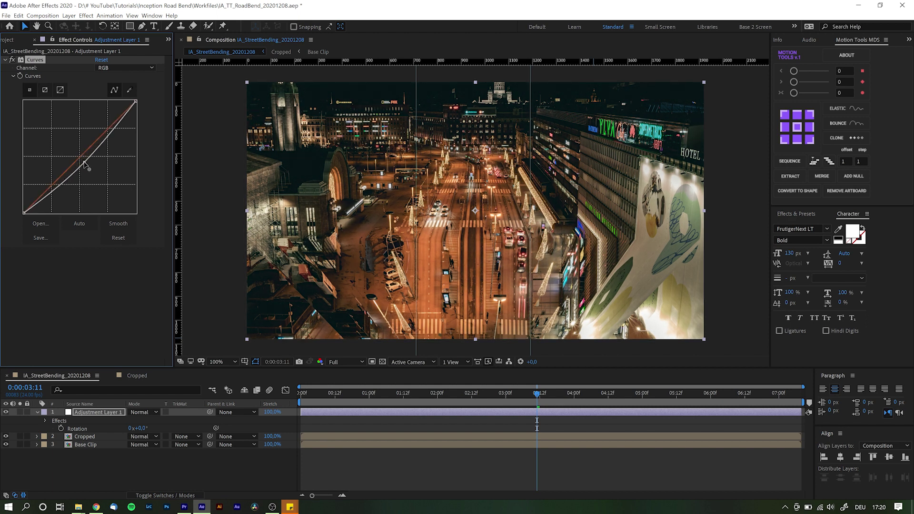
# Add a rectangular mask to the adjustment layer and select its top points.
pyautogui.doubleClick(129, 27)
pyautogui.press('v')
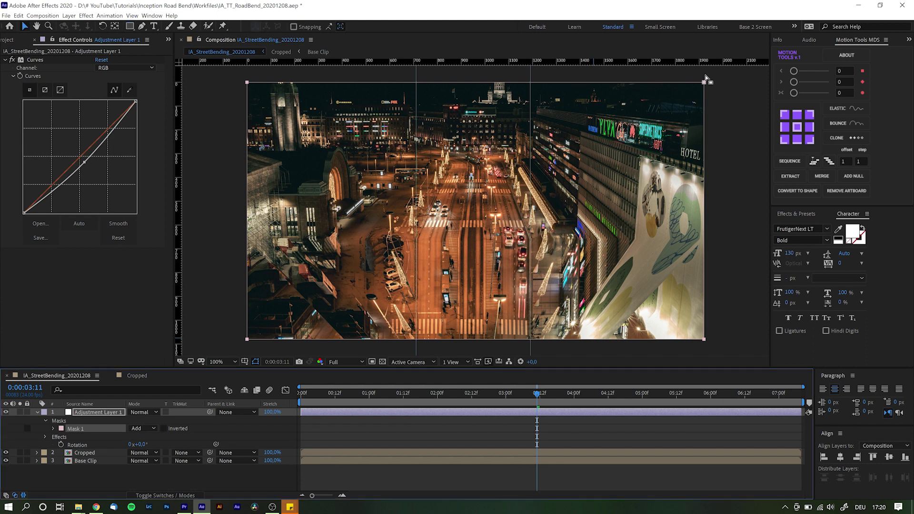
pyautogui.moveTo(219, 99); pyautogui.dragTo(248, 241)
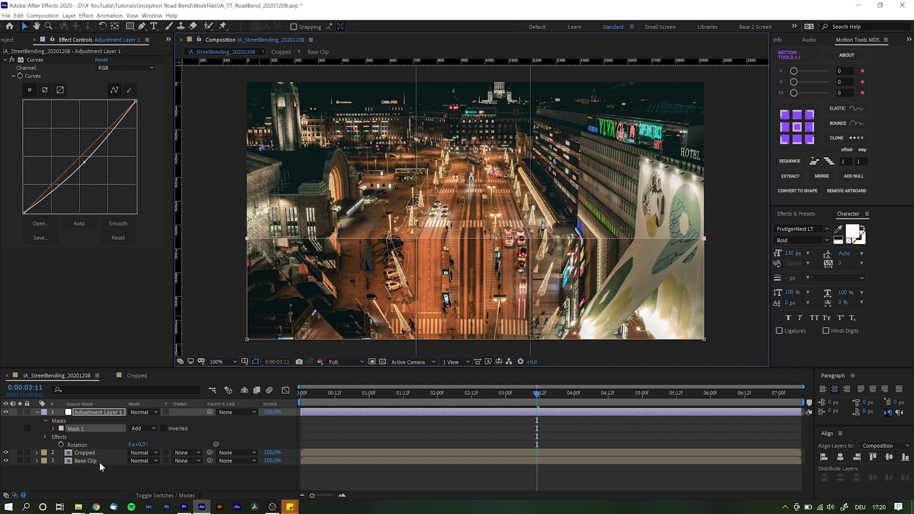
# Resize the composition to 1080x1920.
pyautogui.hotkey('ctrl', 'k')
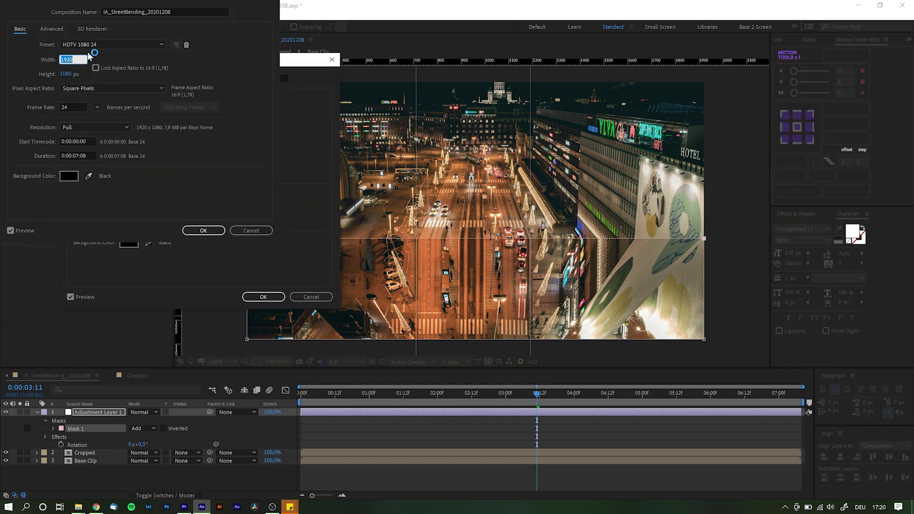
pyautogui.write('1080')
pyautogui.press('Tab')
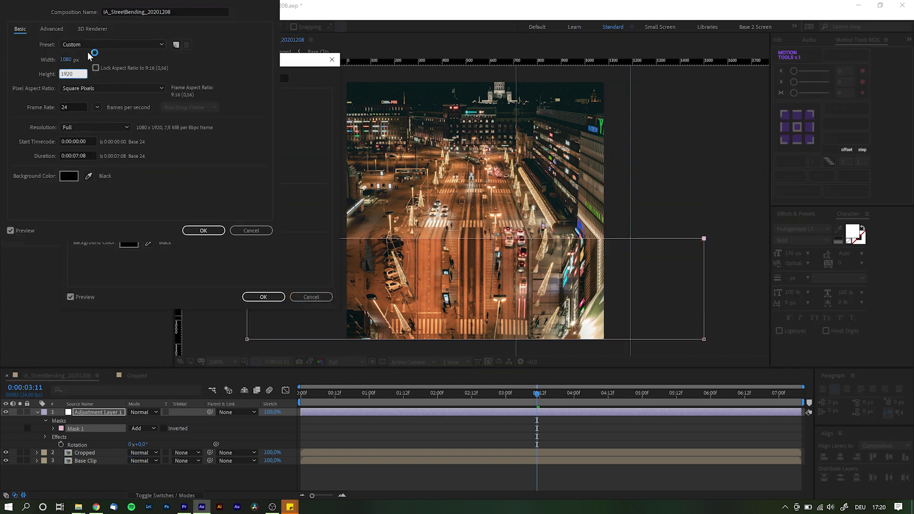
pyautogui.write('1920')
pyautogui.press('Return')
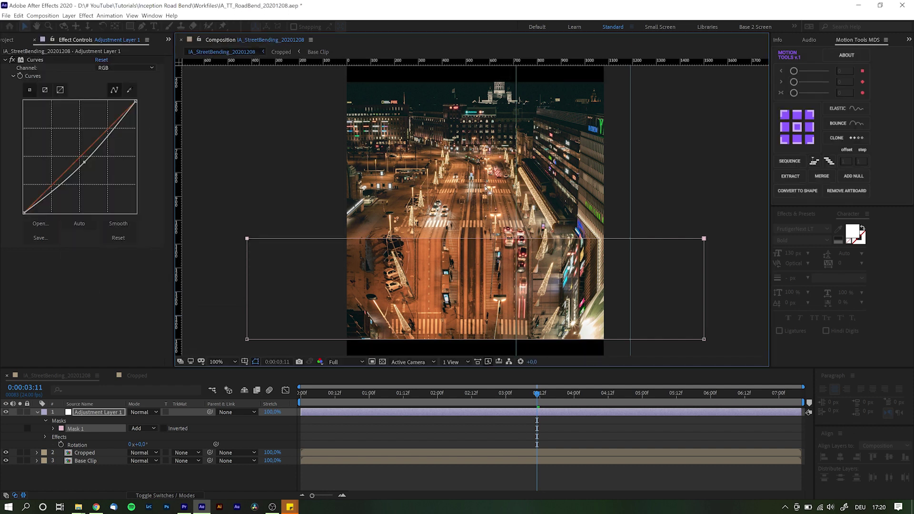
# Parent Cropped and the adjustment layer to Base Clip, fit the view, and play from the start.
pyautogui.click(84, 453)
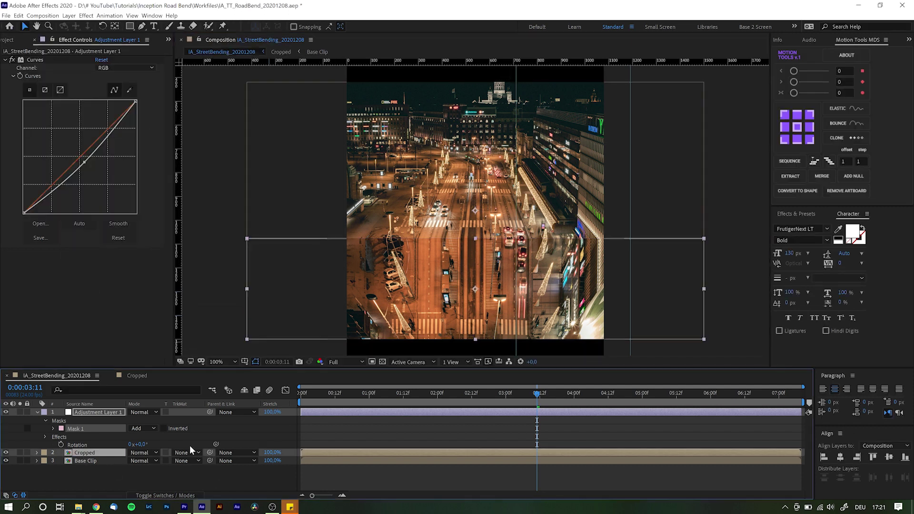
pyautogui.moveTo(210, 459); pyautogui.dragTo(210, 461)
pyautogui.scroll(-2, 550, 258)
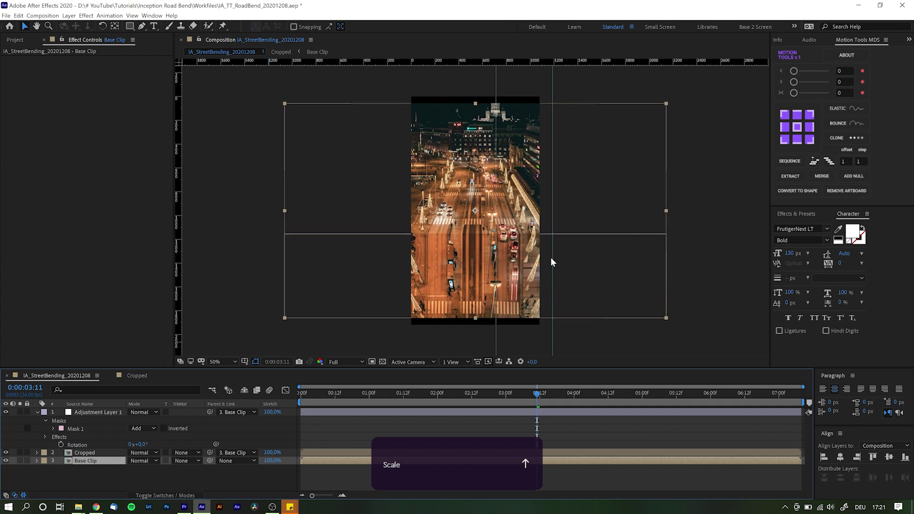
pyautogui.scroll(1, 543, 259)
pyautogui.scroll(-2, 493, 276)
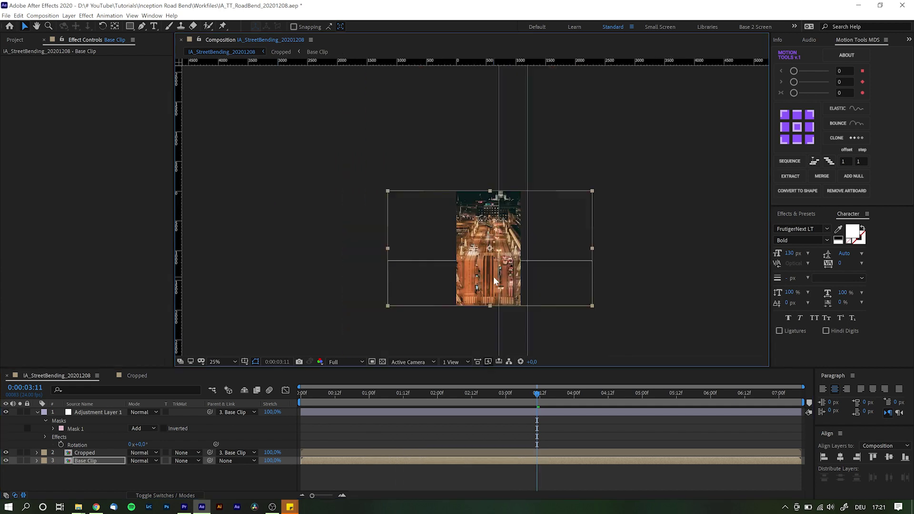
pyautogui.click(221, 362)
pyautogui.click(221, 193)
pyautogui.press('Home')
pyautogui.press('space')
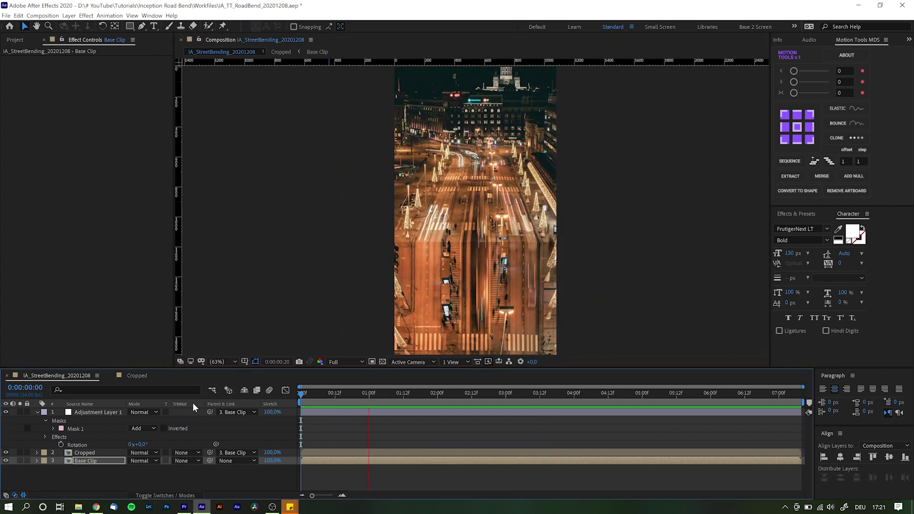